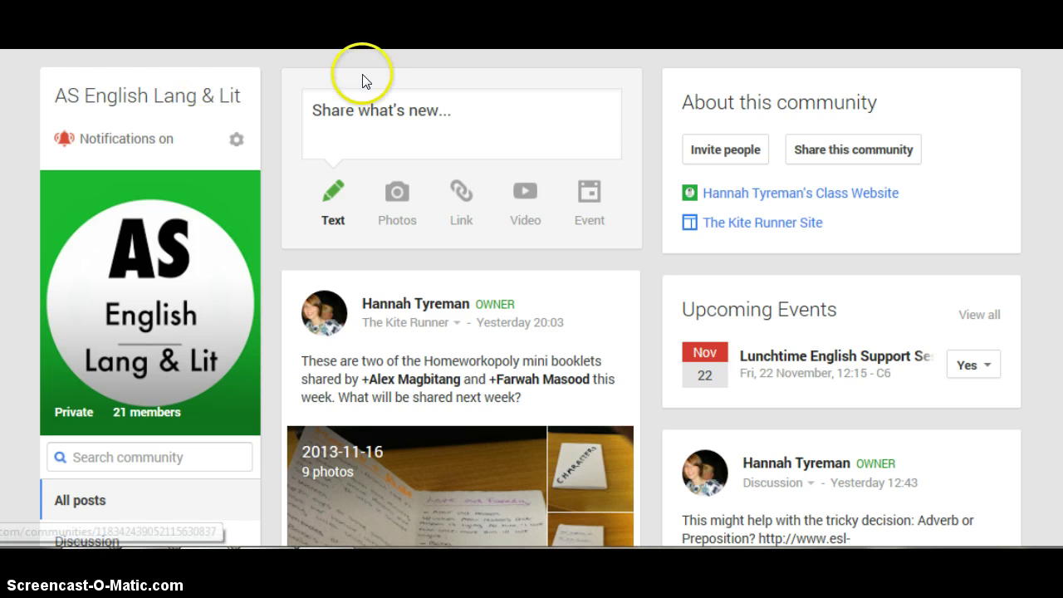
Expand the AS English Lang & Lit post composer and try the Photos attachment option.
click(360, 105)
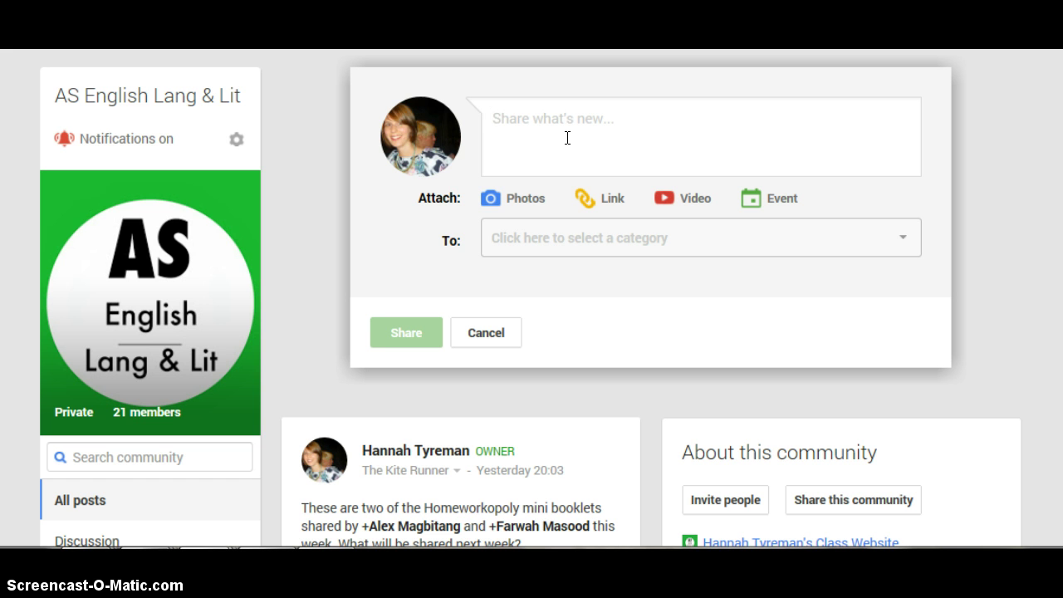
click(525, 201)
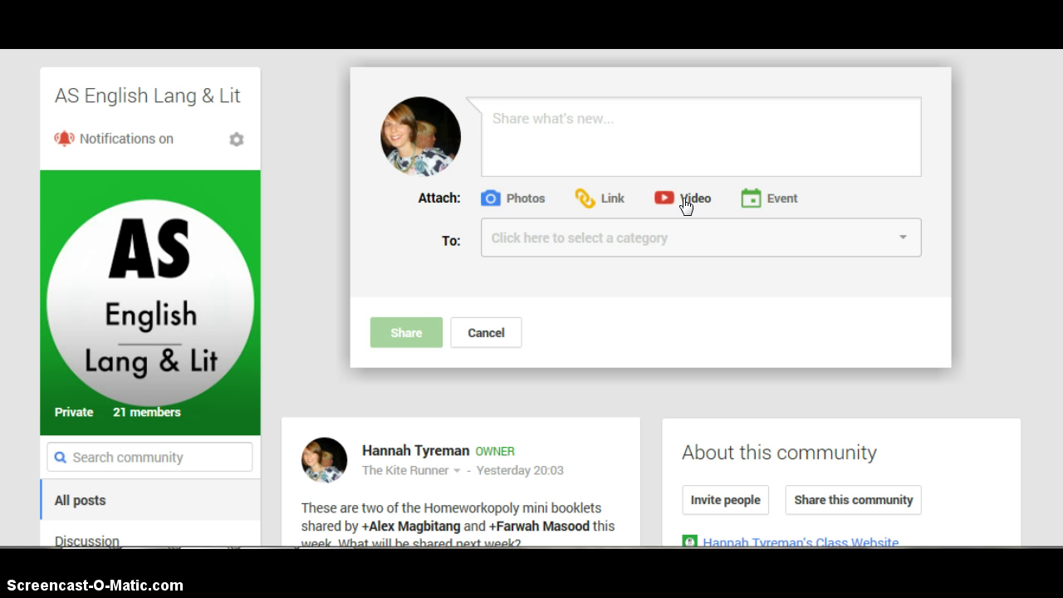
Draft test text 'fkajjbsfabsfjh', try Link, browse the To categories, then cancel the post unshared.
text(fkajjbsfabsfjh)
click(585, 196)
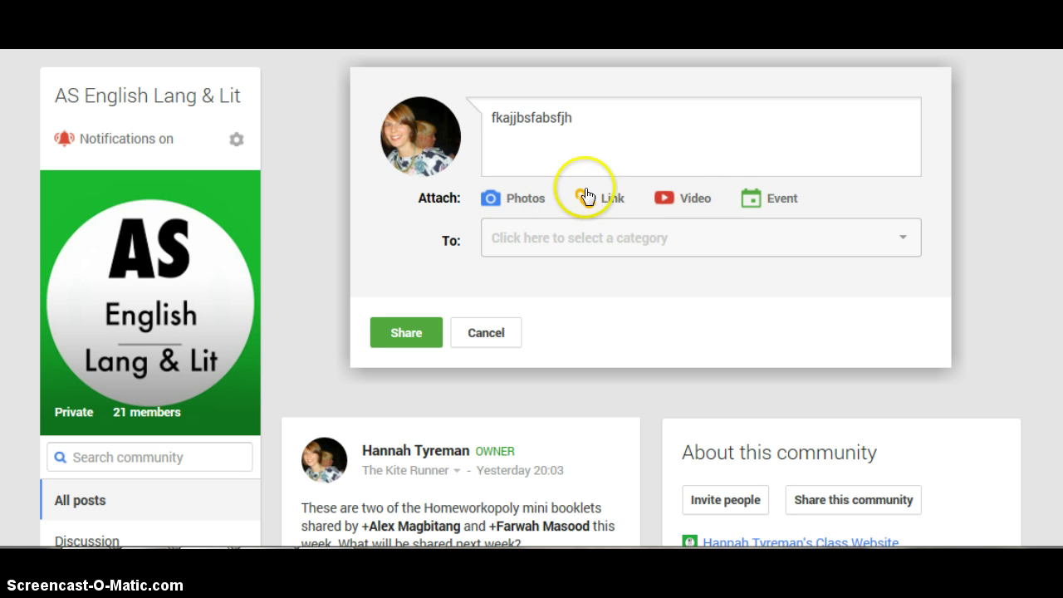
click(904, 240)
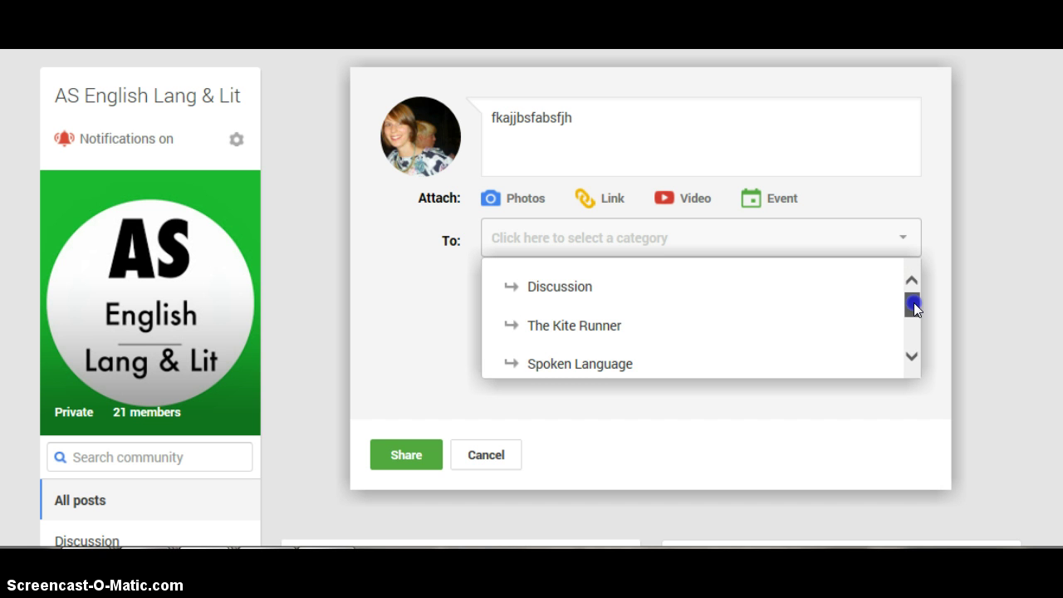
drag(914, 302, 913, 302)
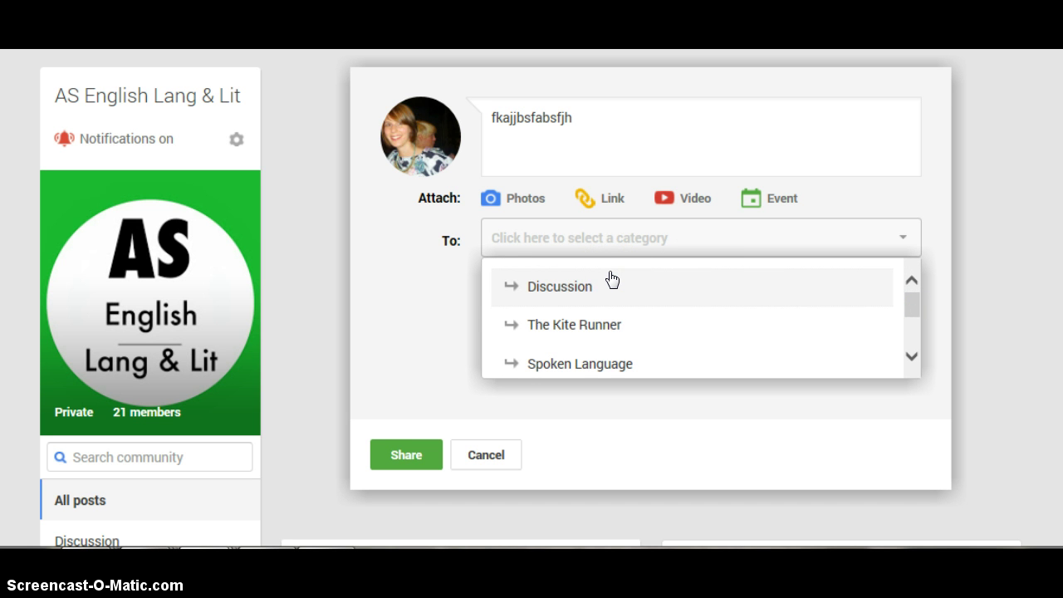
mouse_move(913, 303)
mouse_down()
mouse_move(943, 301)
mouse_move(915, 309)
mouse_move(914, 337)
mouse_move(914, 294)
mouse_up()
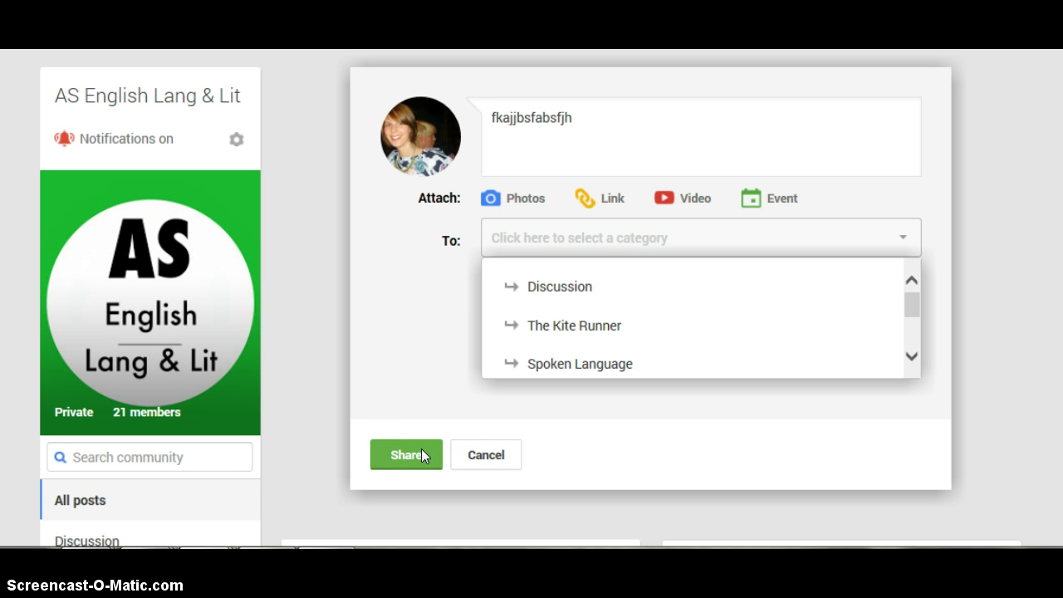
click(490, 454)
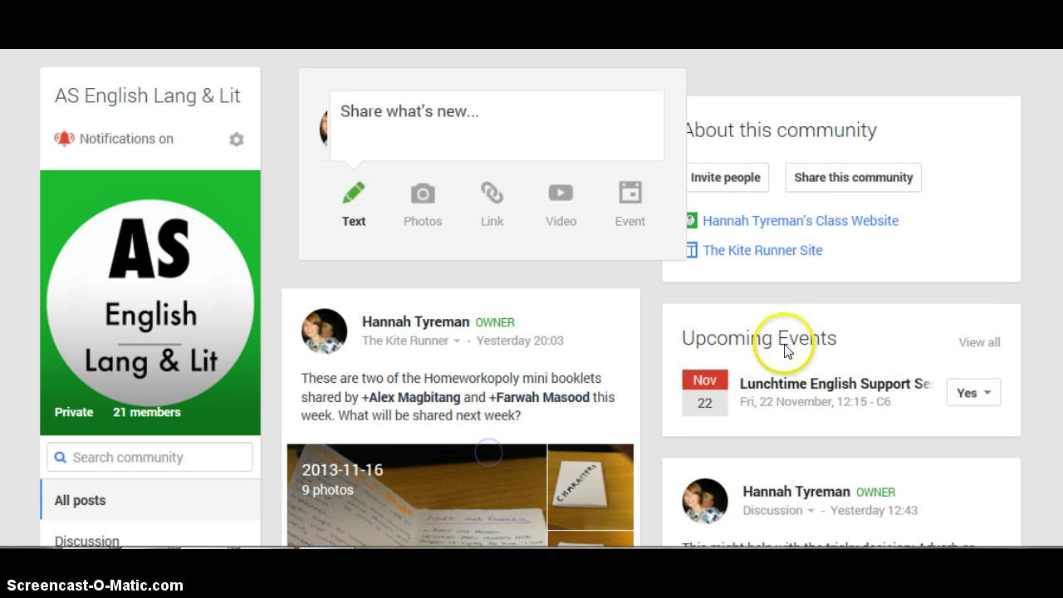
Scroll down the feed to the York Notes revision-cards post.
scroll(532, 299, down, 3)
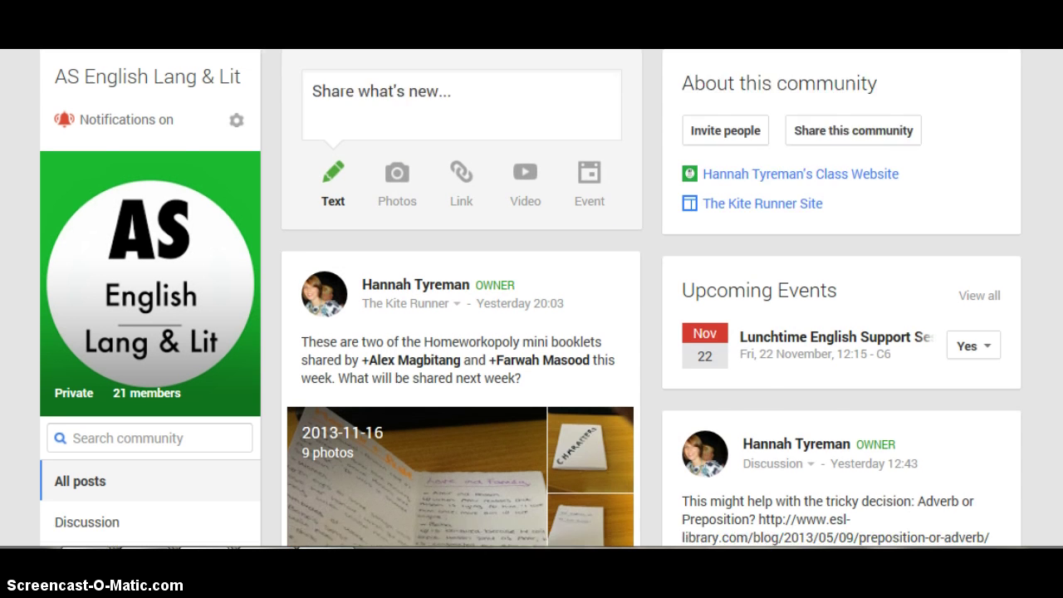
scroll(531, 299, down, 2)
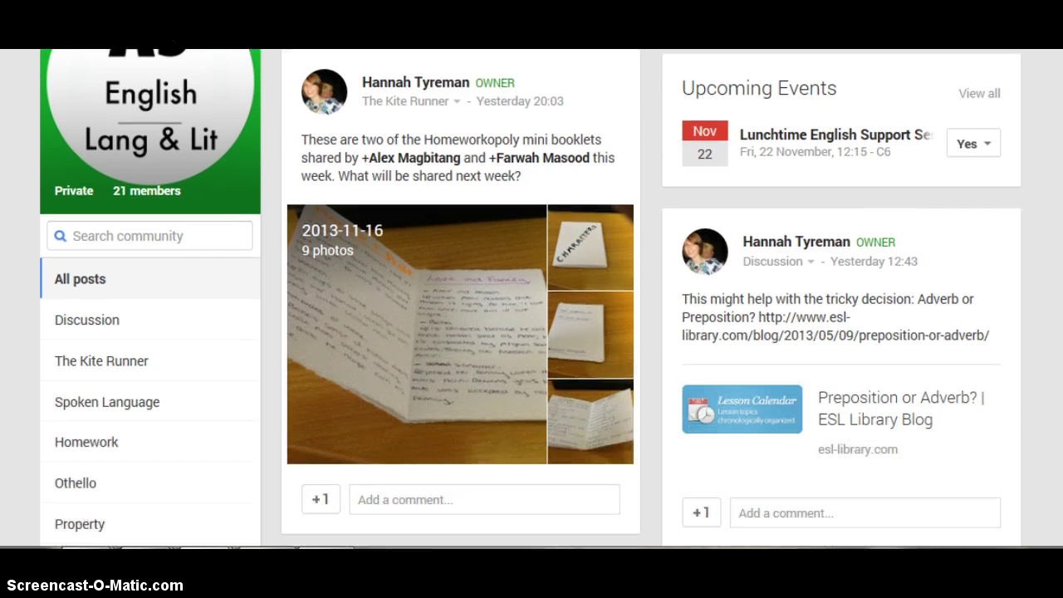
scroll(532, 299, down, 1)
scroll(531, 299, down, 3)
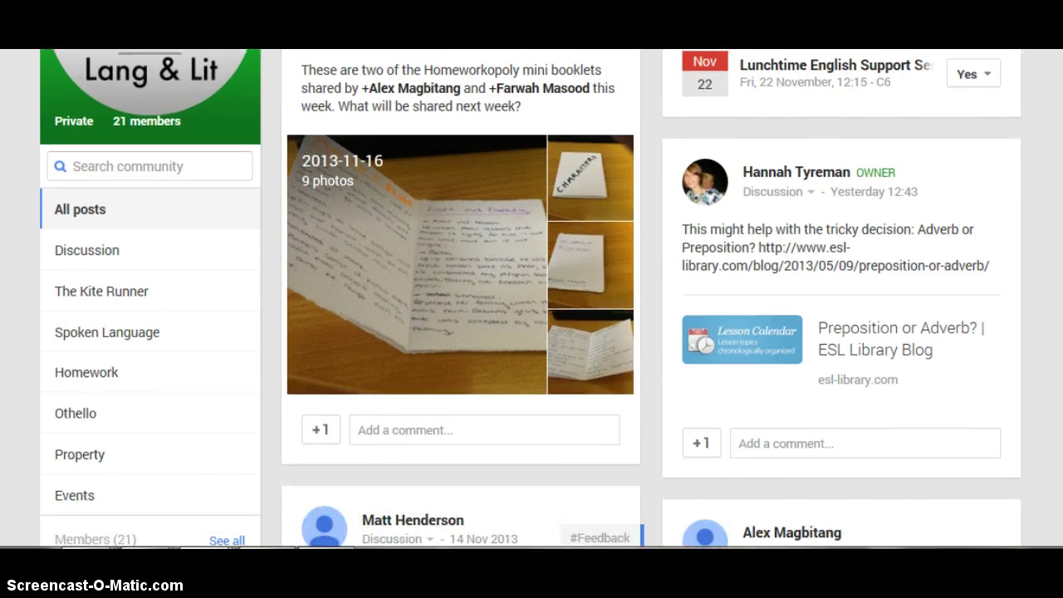
scroll(531, 299, down, 6)
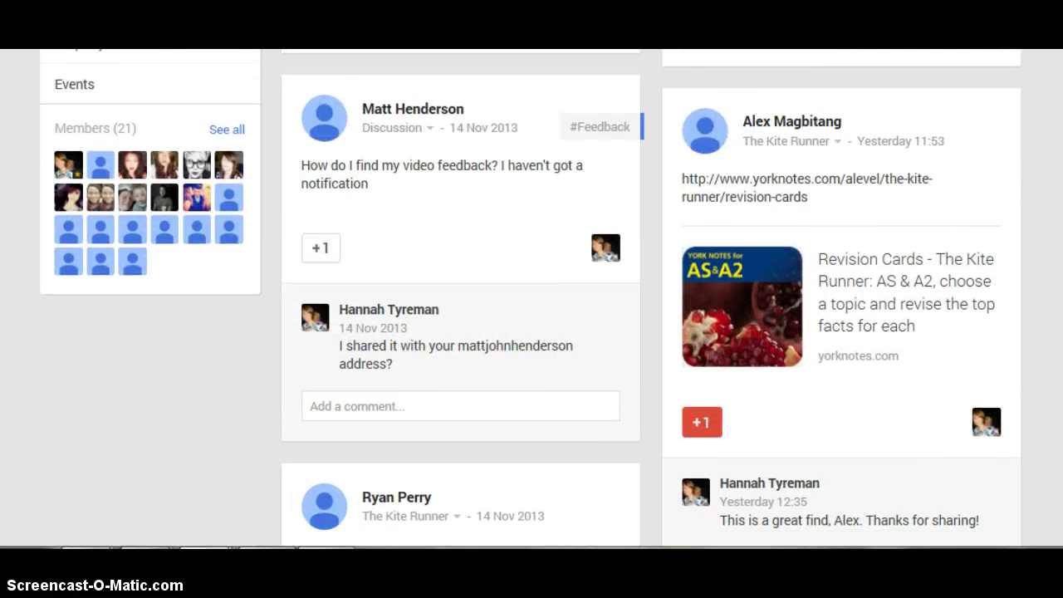
scroll(532, 299, down, 2)
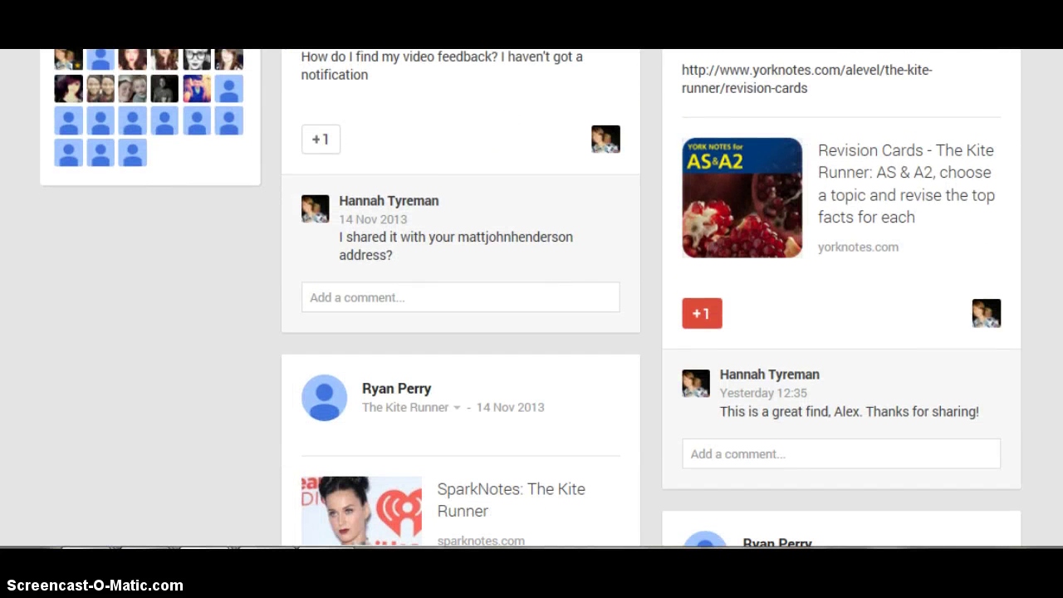
Open the comment box under the revision-cards post and close it empty.
click(742, 453)
scroll(742, 453, down, 6)
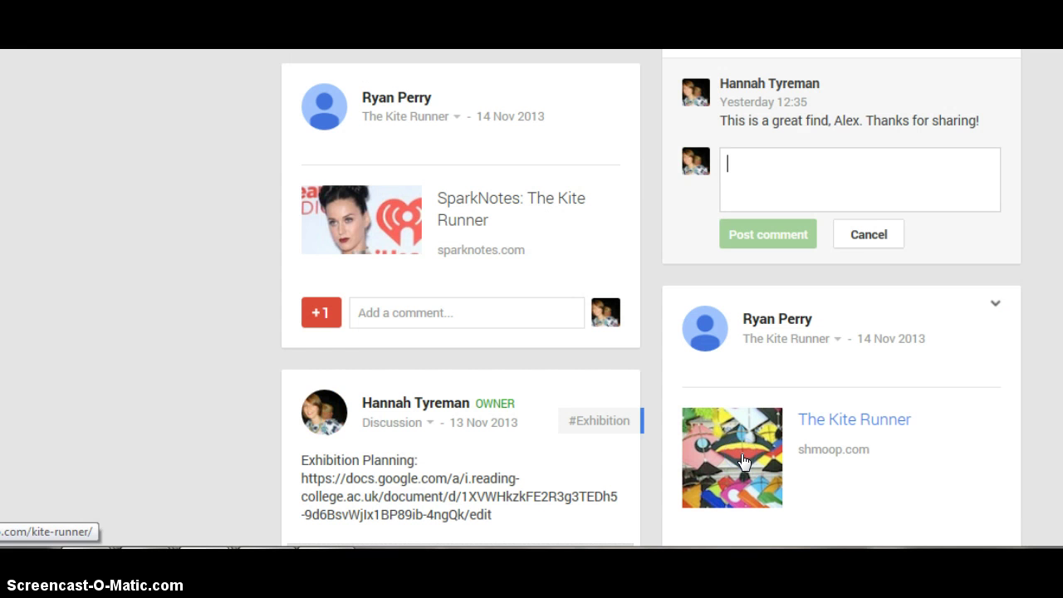
click(863, 236)
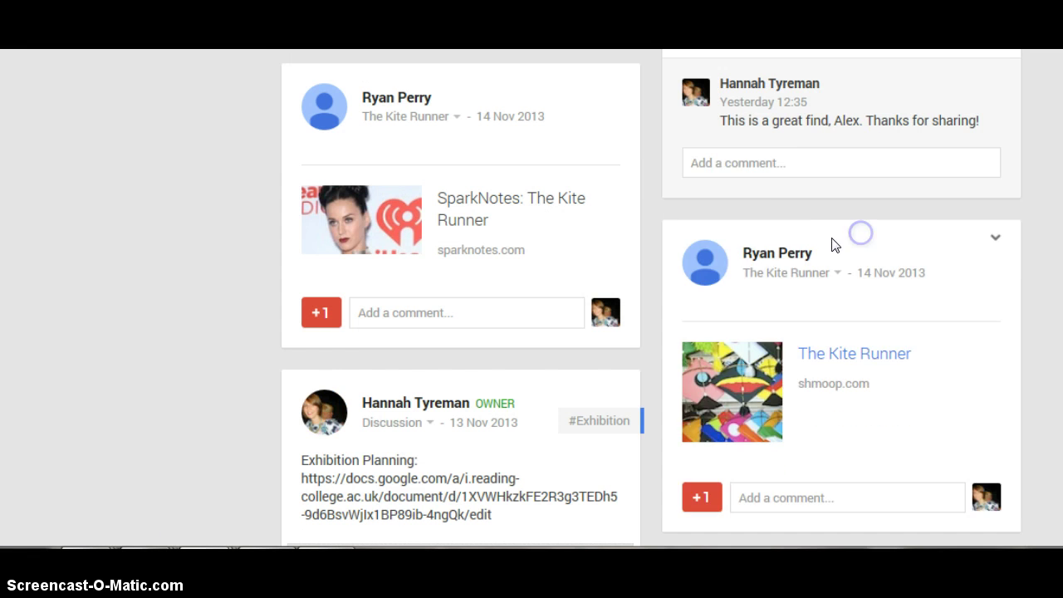
Reopen the comment box, write 'dlajldjljdla', then cancel it without posting.
click(741, 162)
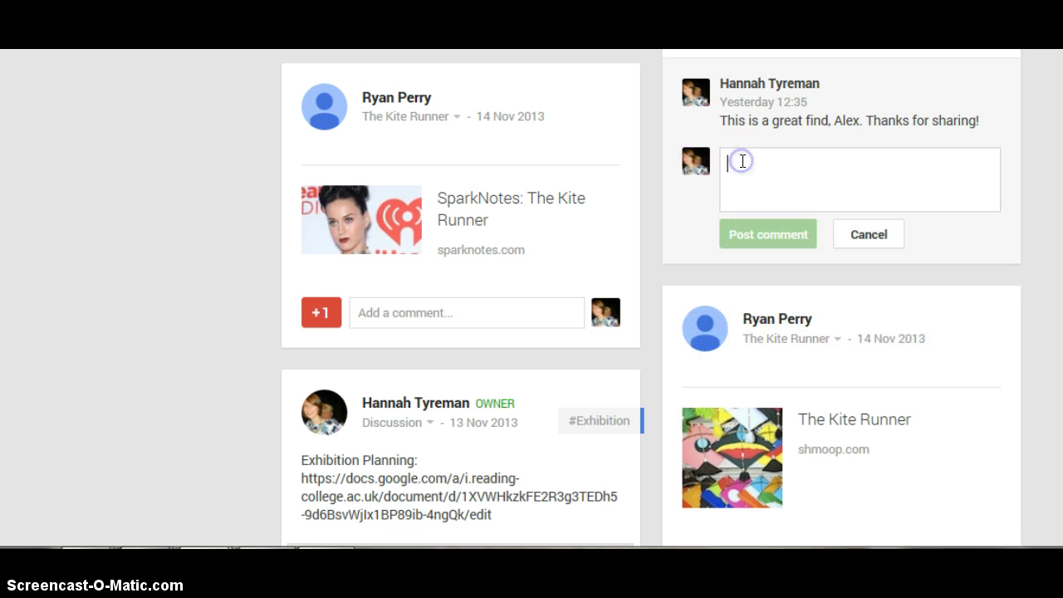
click(776, 167)
text(dlajldjljdla)
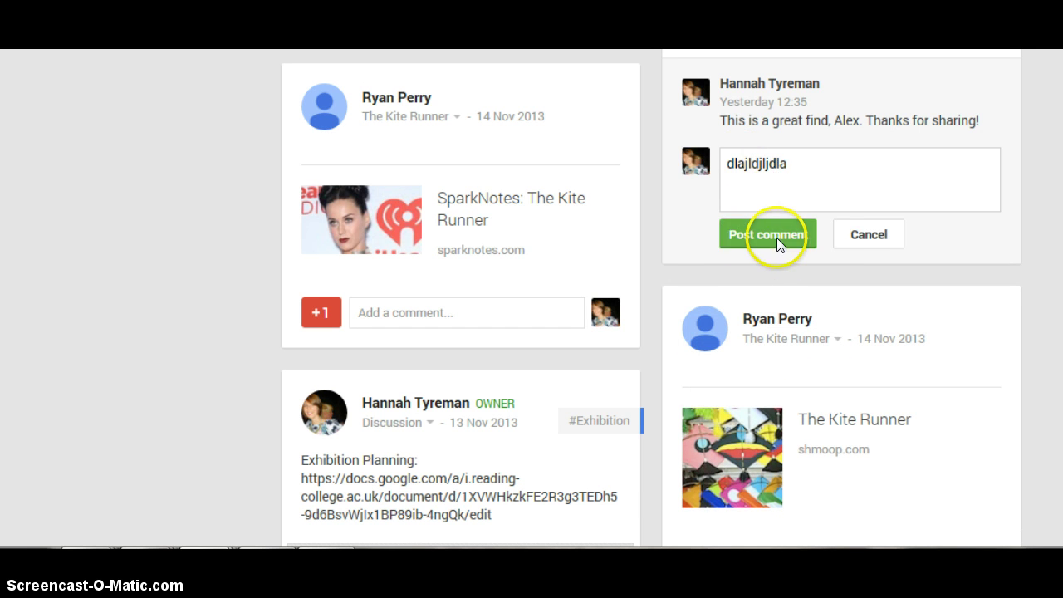
click(869, 234)
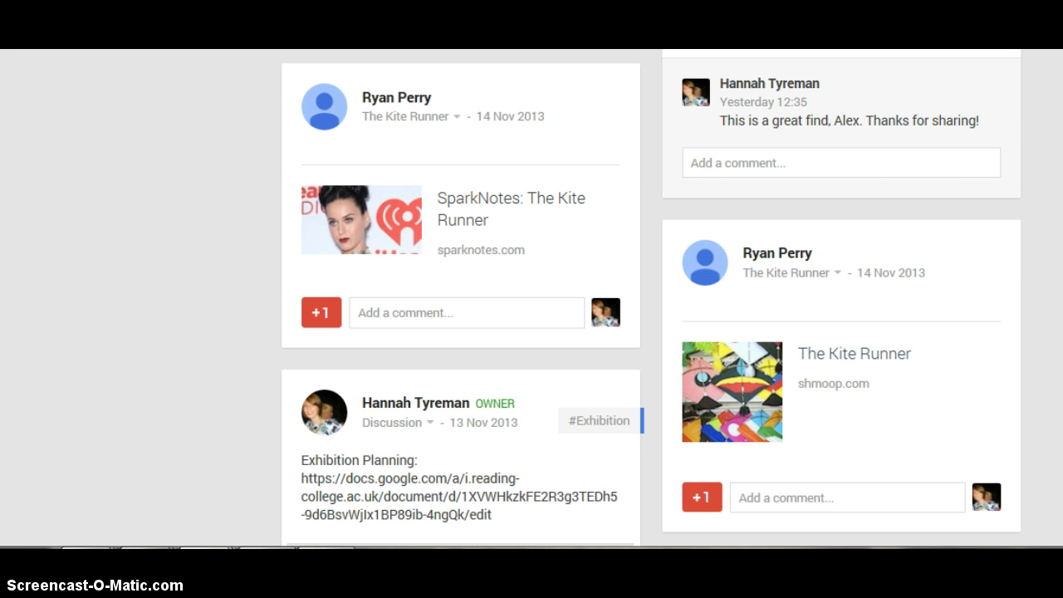
scroll(651, 299, down, 2)
scroll(651, 299, up, 10)
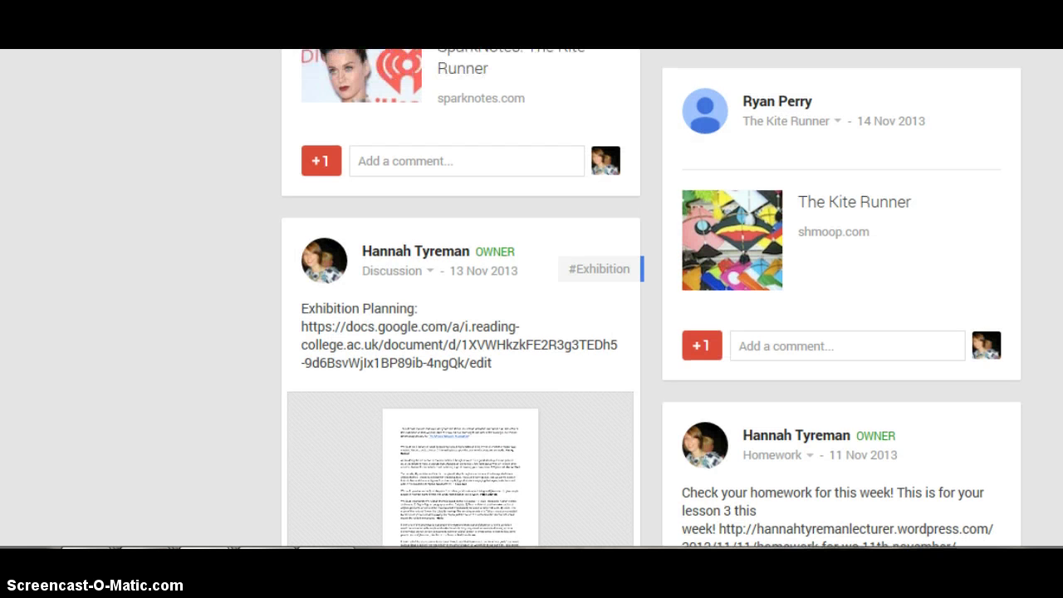
scroll(531, 299, up, 3)
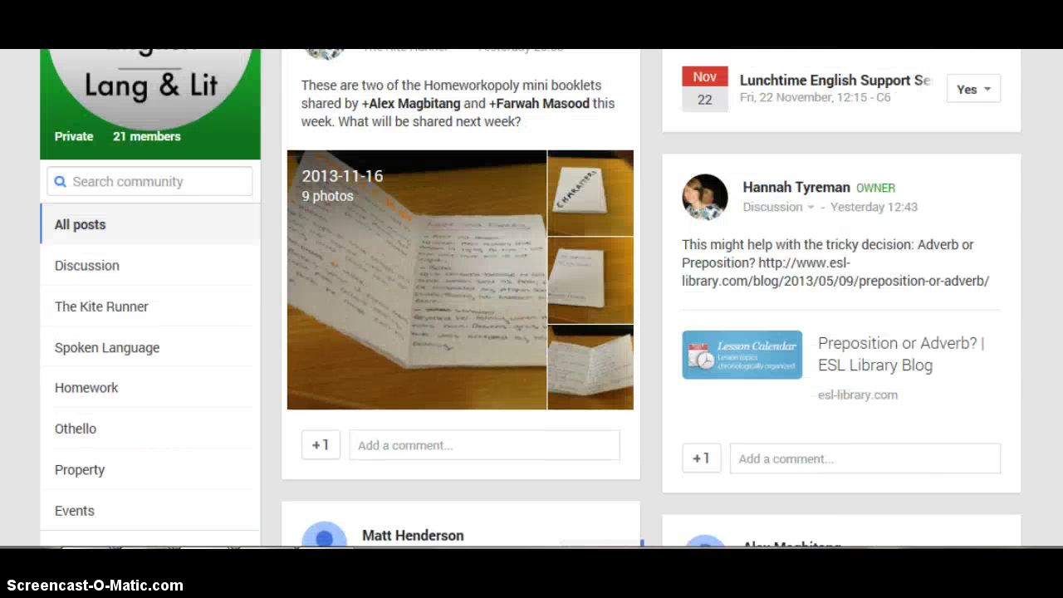
scroll(532, 299, down, 1)
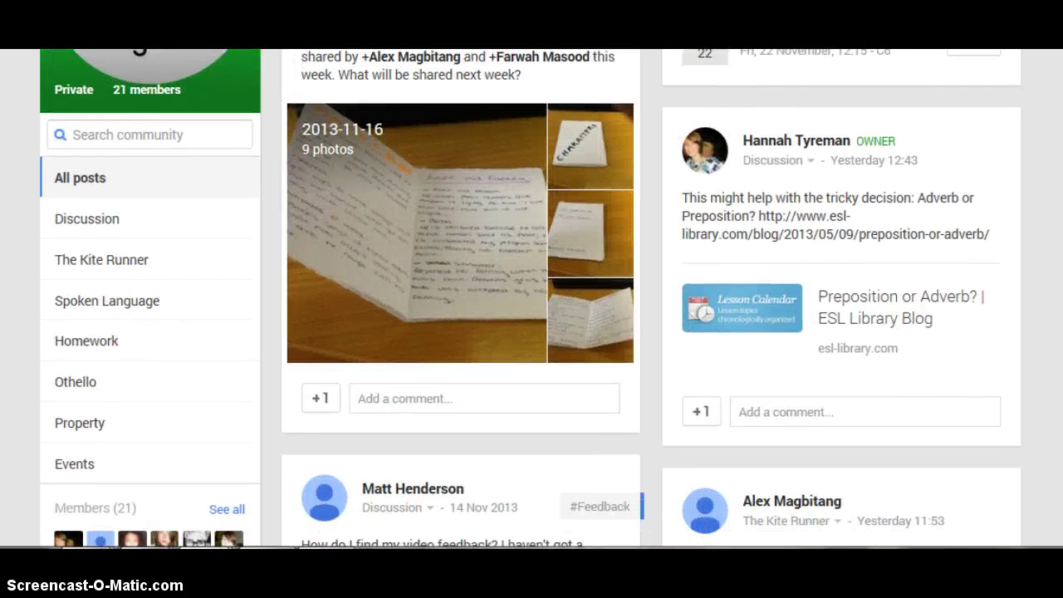
click(106, 260)
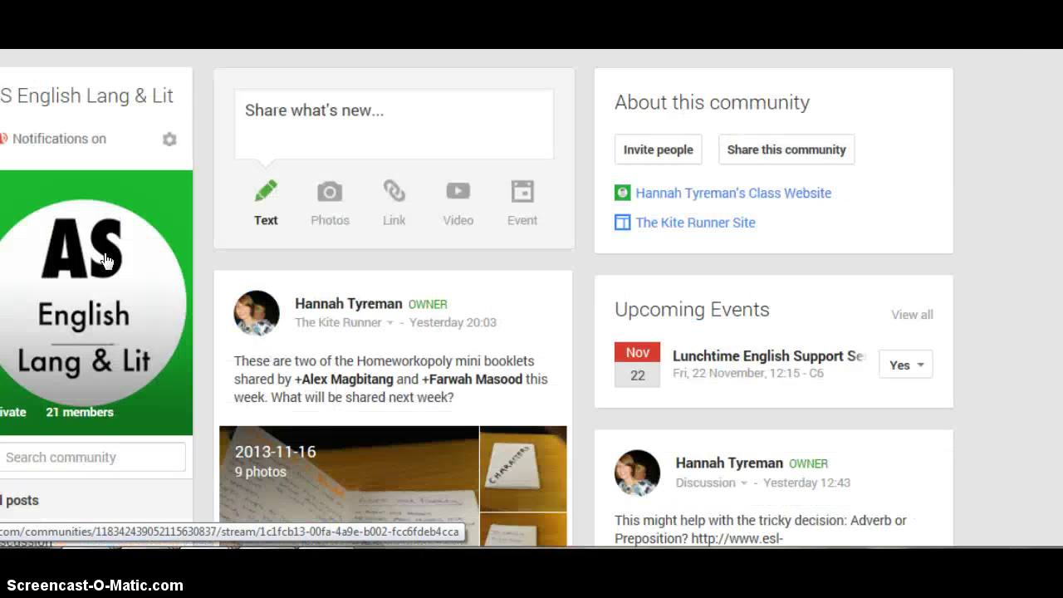
Browse the posts in The Kite Runner category stream.
click(616, 355)
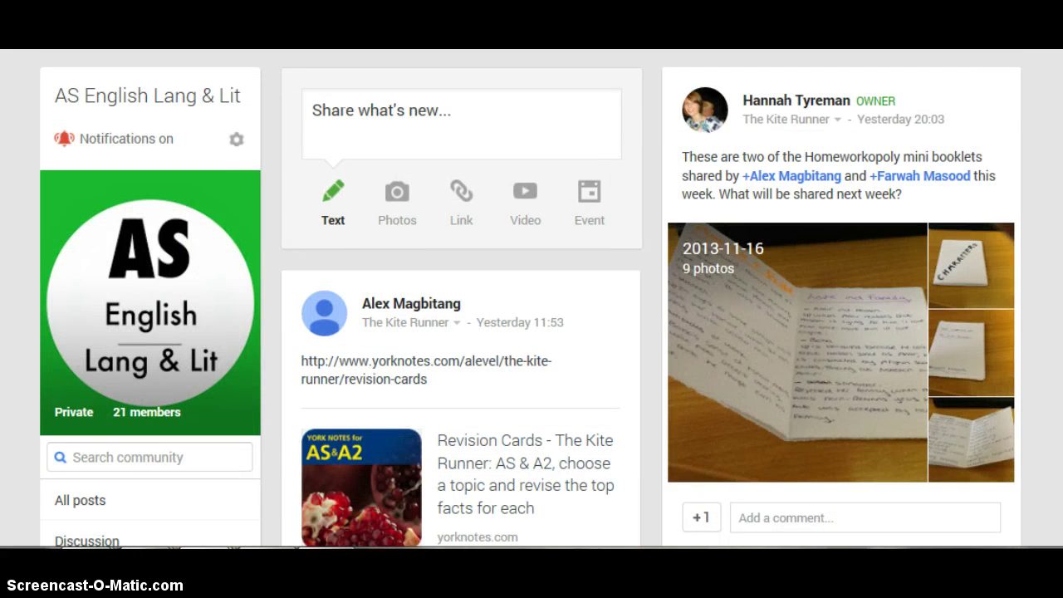
scroll(617, 356, down, 6)
scroll(616, 356, down, 1)
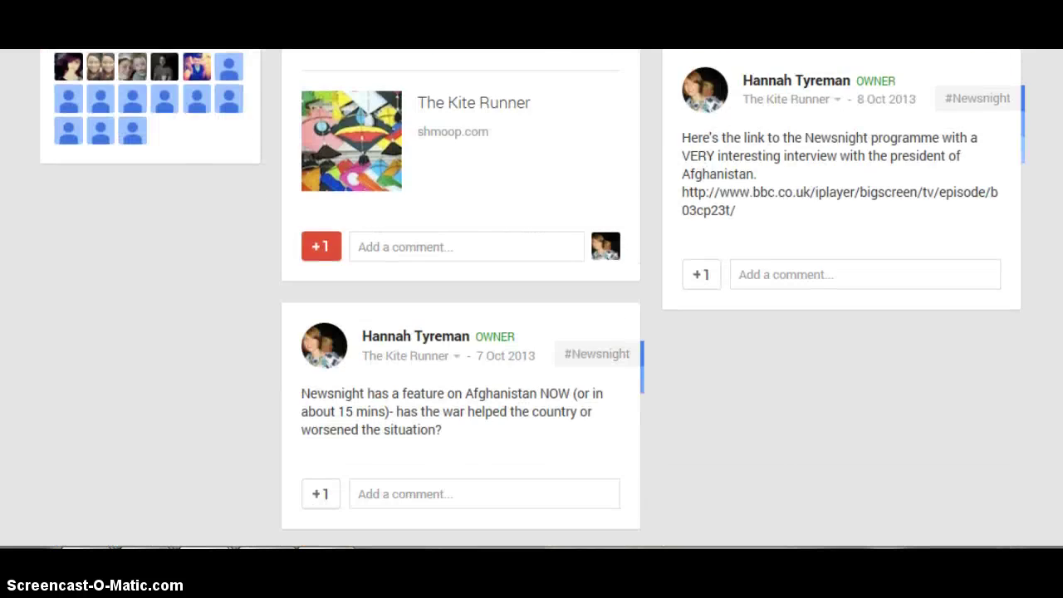
scroll(616, 356, up, 5)
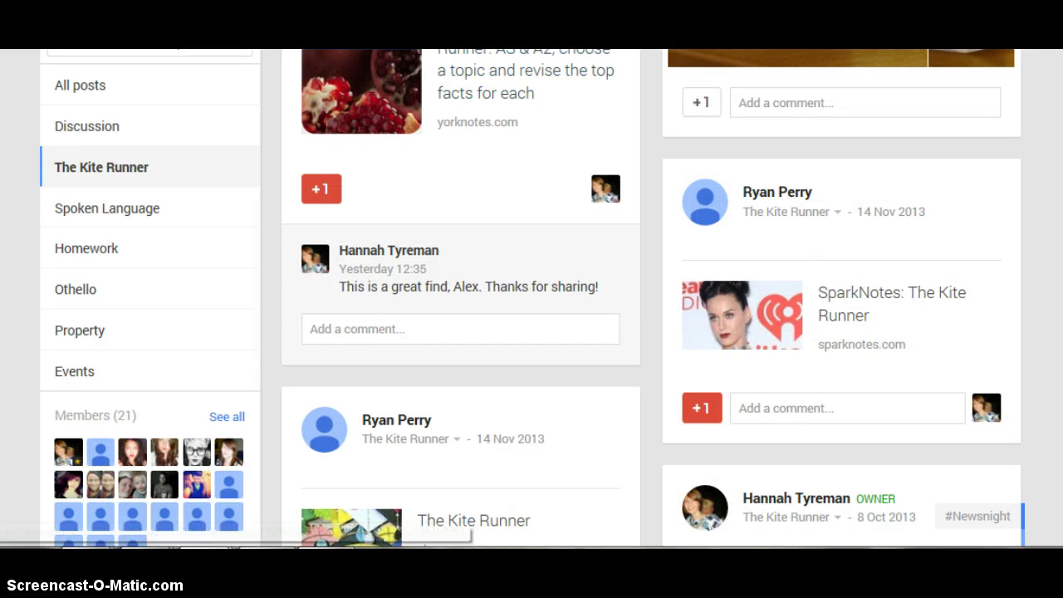
Switch to the Spoken Language category and look through its speech poster posts.
click(98, 210)
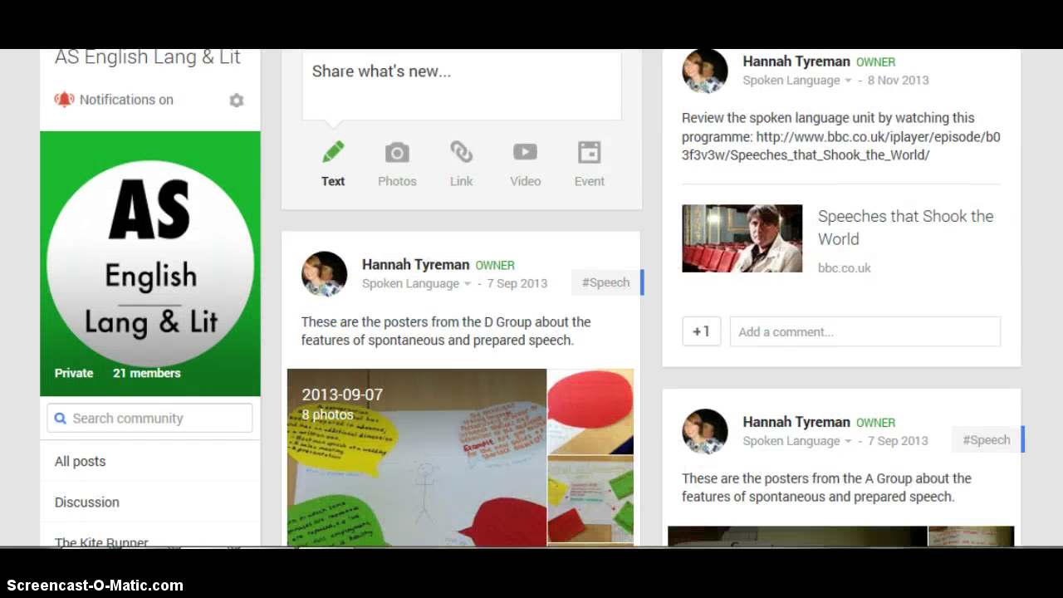
scroll(1033, 229, down, 4)
scroll(531, 299, up, 5)
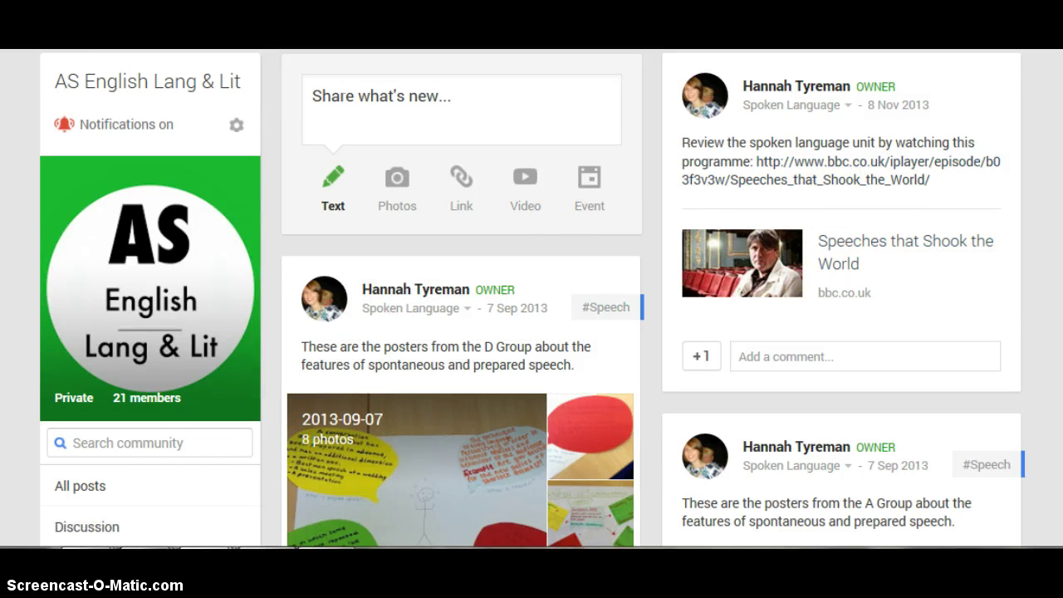
scroll(532, 299, down, 2)
scroll(439, 316, down, 2)
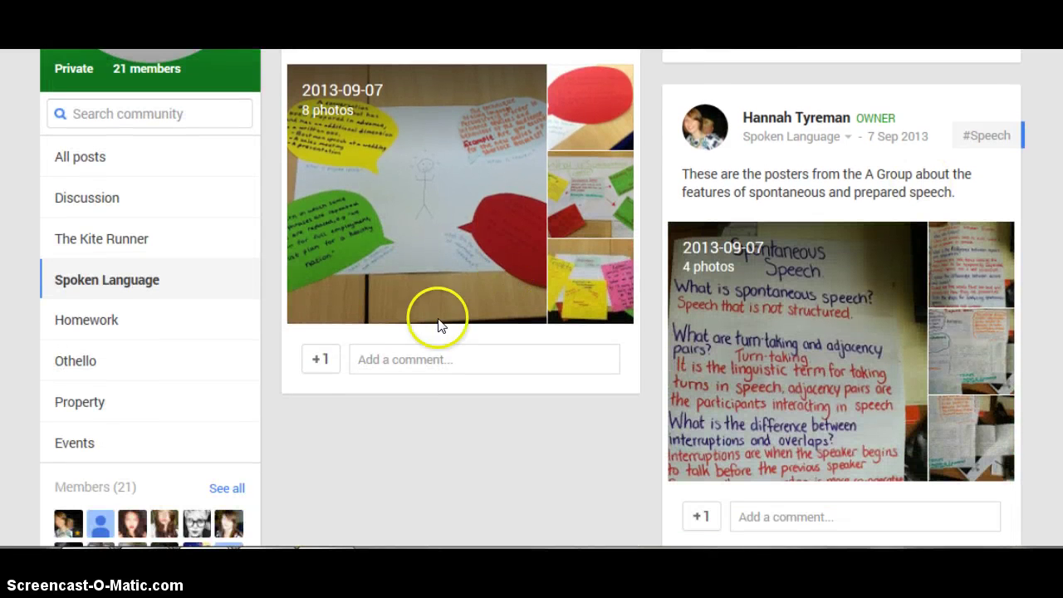
Look over the community's Events page, then go back to the Homework category posts.
click(74, 444)
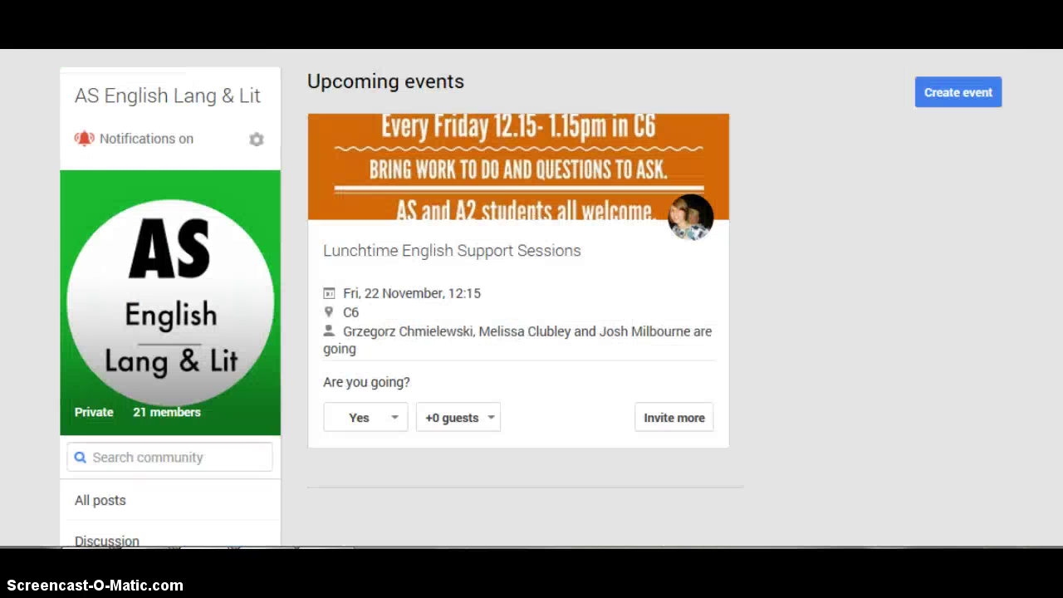
scroll(564, 233, down, 4)
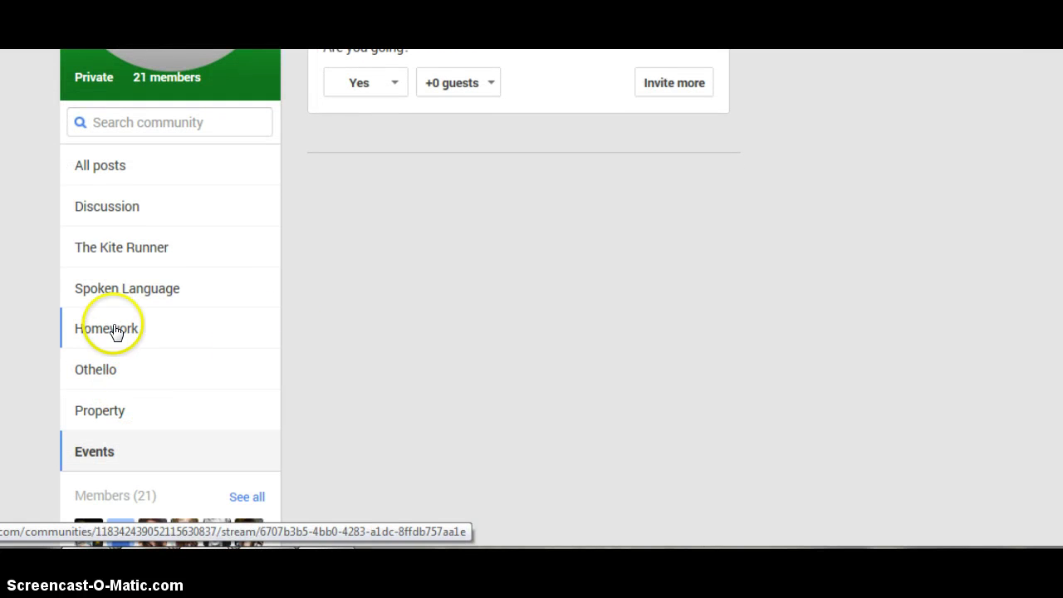
scroll(842, 218, up, 4)
key(alt+Left)
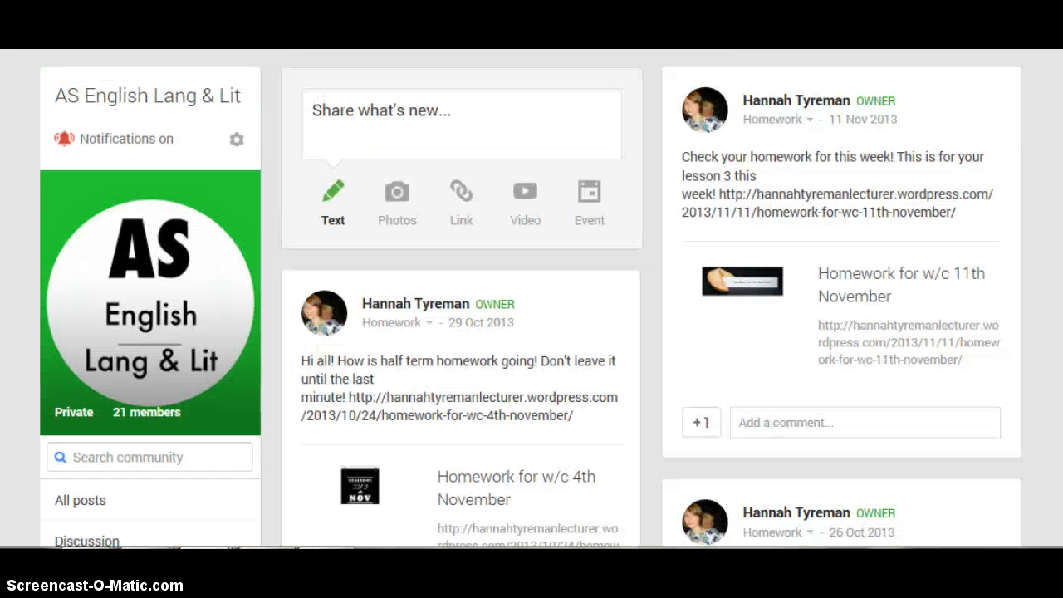